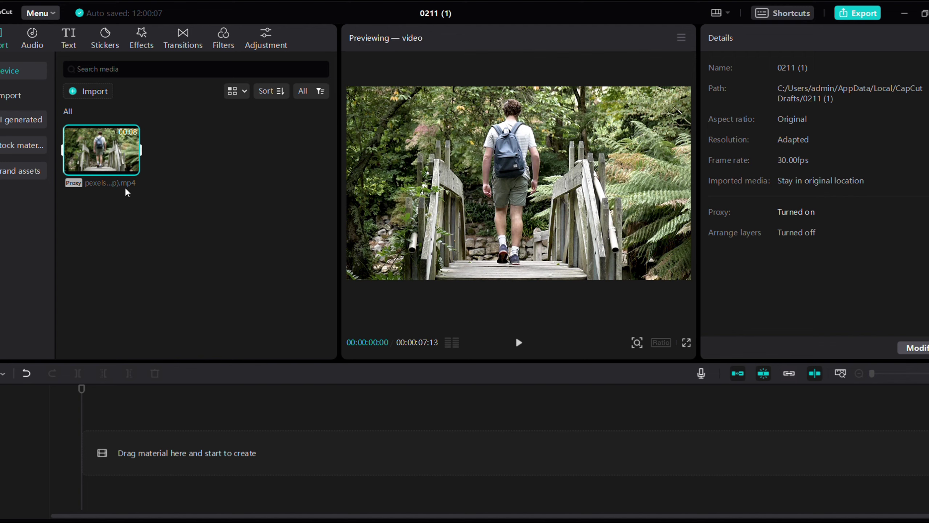
# Add the 7-second pexels forest bridge clip to the timeline and show the Trending video effects
pyautogui.click(218, 182)
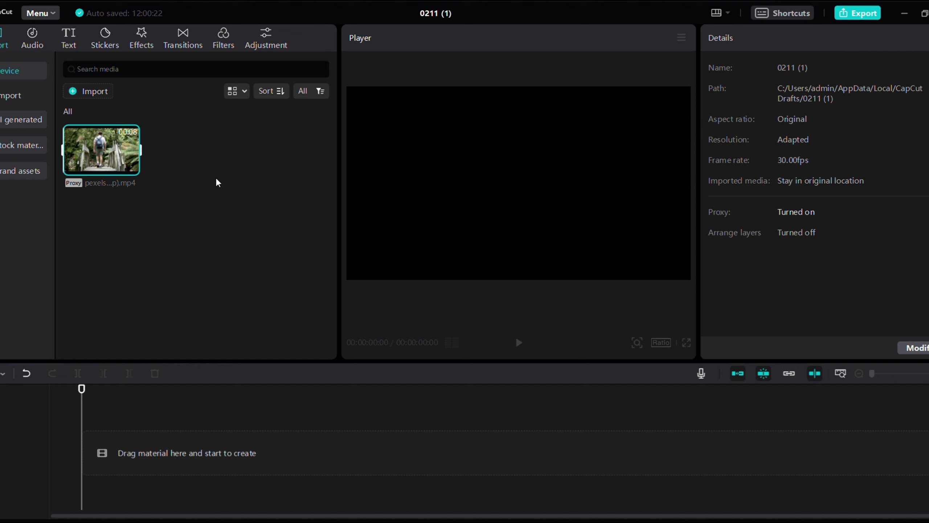
pyautogui.moveTo(130, 172)
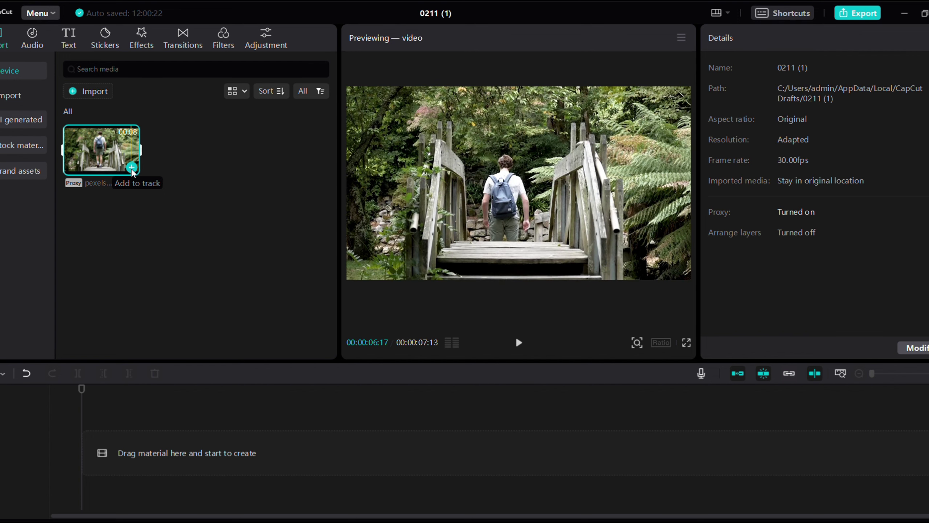
pyautogui.click(132, 168)
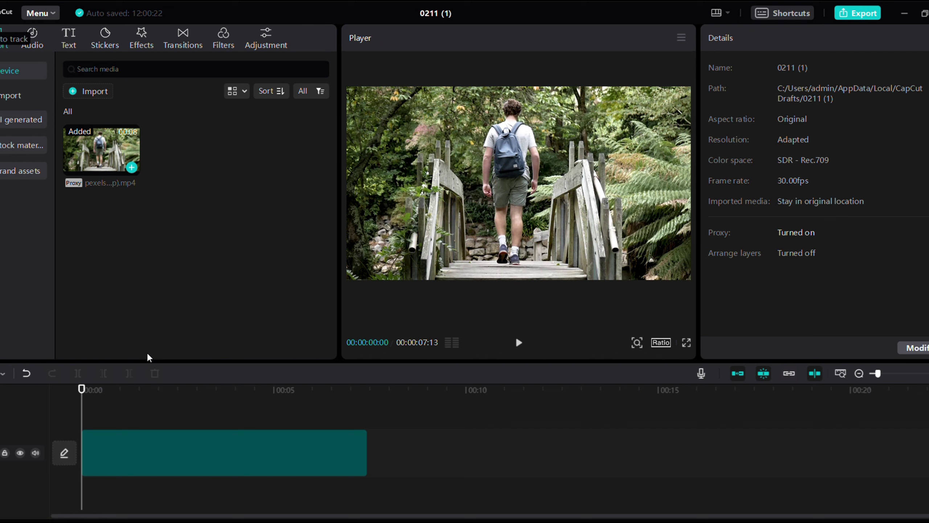
pyautogui.click(223, 37)
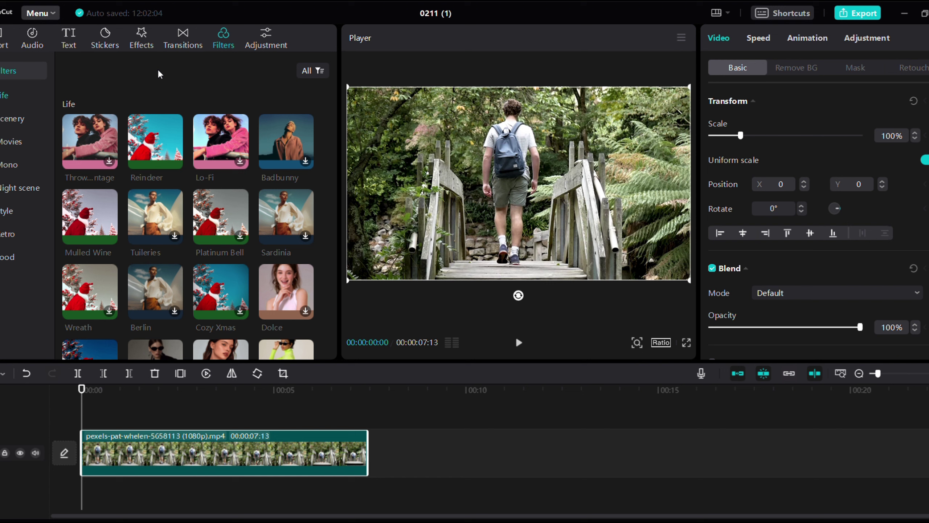
pyautogui.click(141, 37)
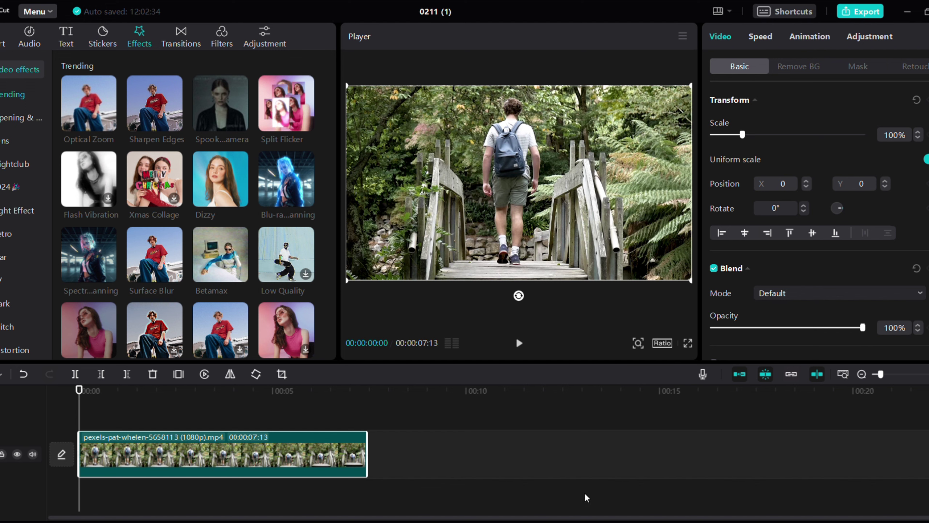
# Bring the connected Turbo VPN window to the front from its taskbar preview
pyautogui.moveTo(609, 521)
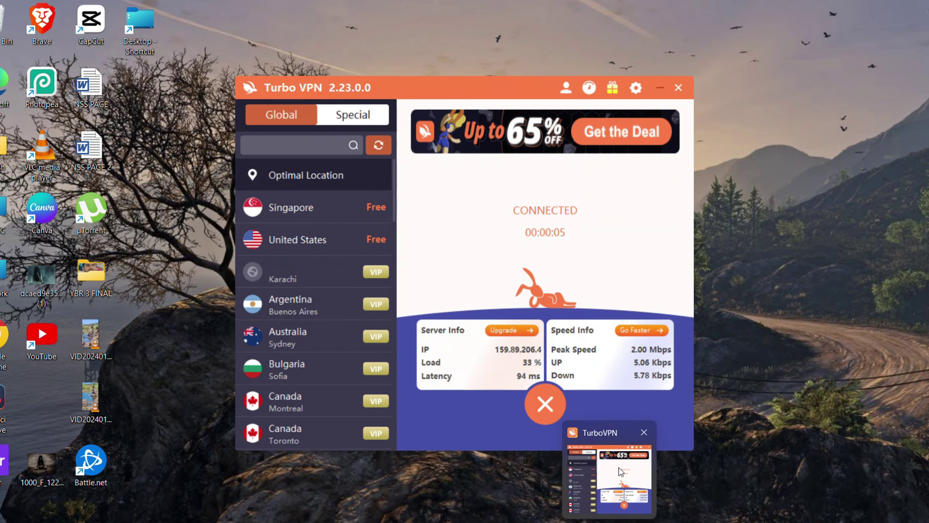
pyautogui.click(619, 467)
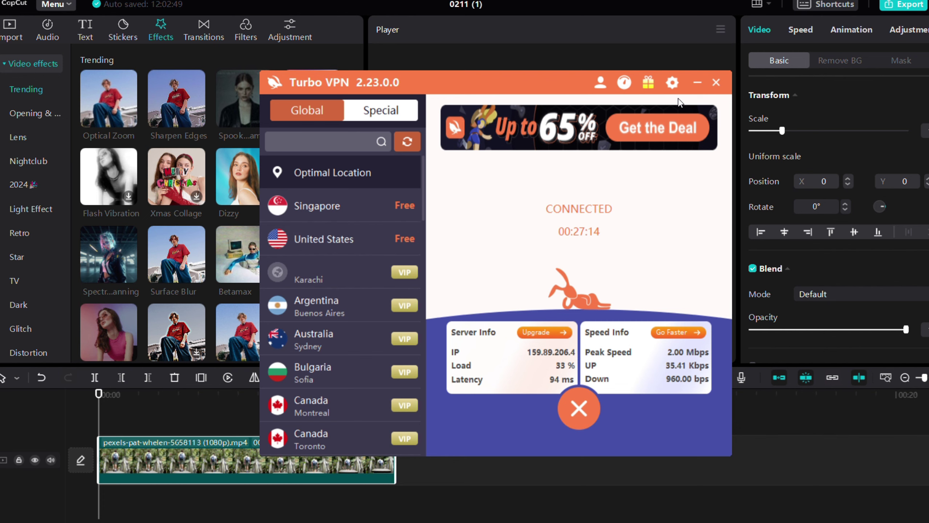
# Hide Turbo VPN and apply the Scenery filter Moody Fall above the bridge clip
pyautogui.click(698, 82)
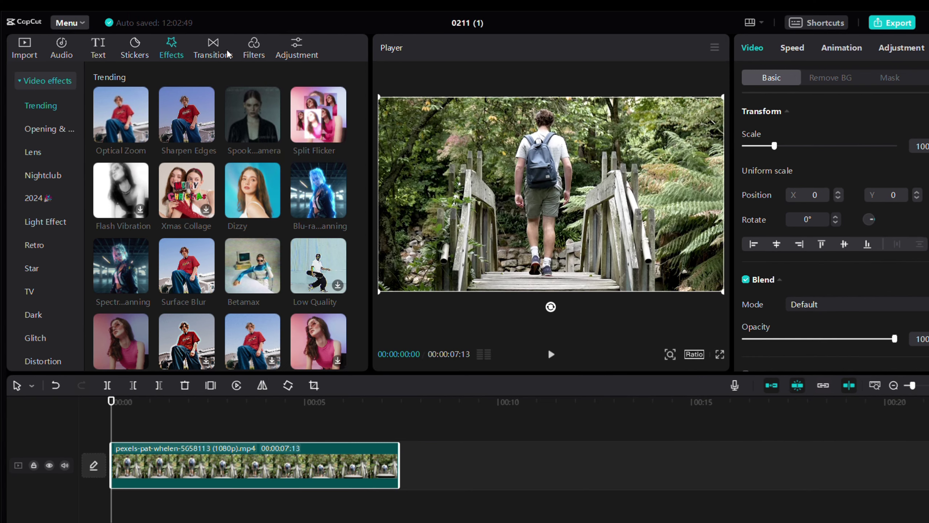
pyautogui.click(254, 51)
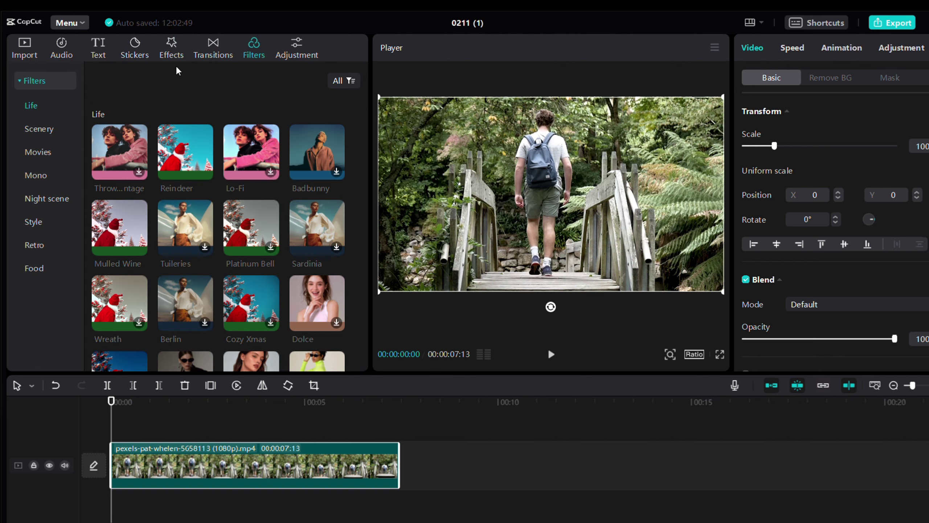
pyautogui.click(48, 133)
pyautogui.moveTo(205, 175)
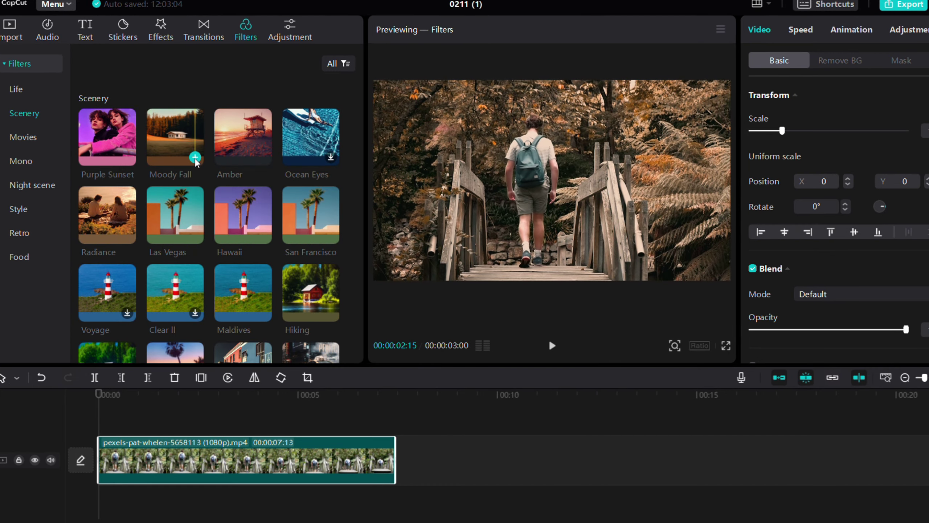
pyautogui.click(195, 158)
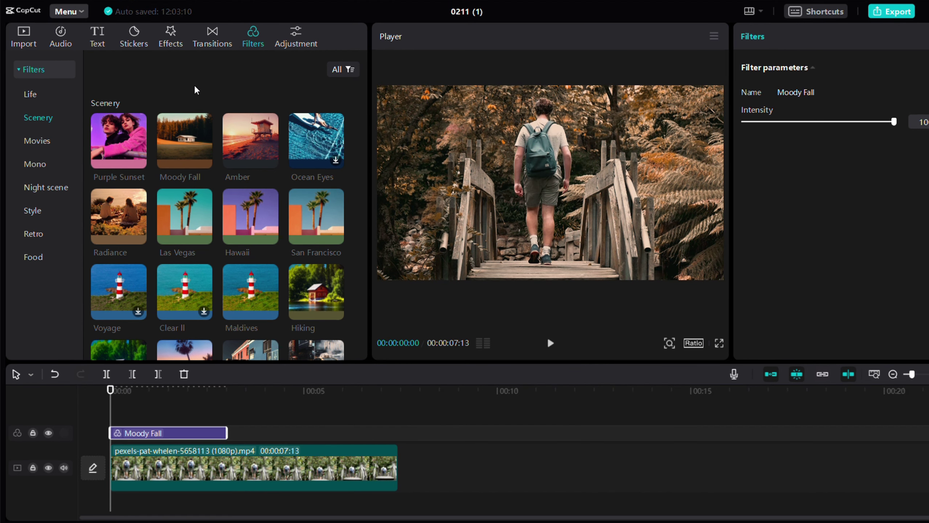
# Add the Cinema lens effect to the timeline above the Moody Fall filter
pyautogui.click(162, 32)
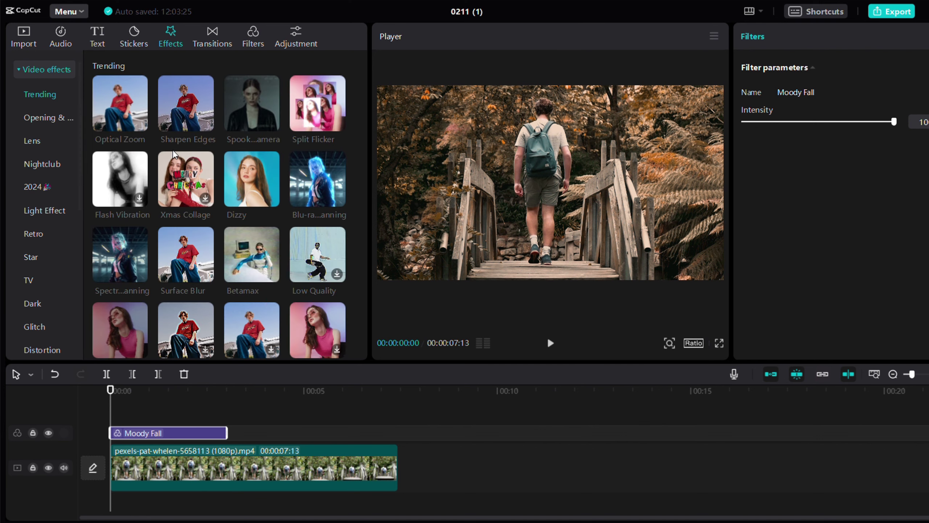
pyautogui.click(31, 148)
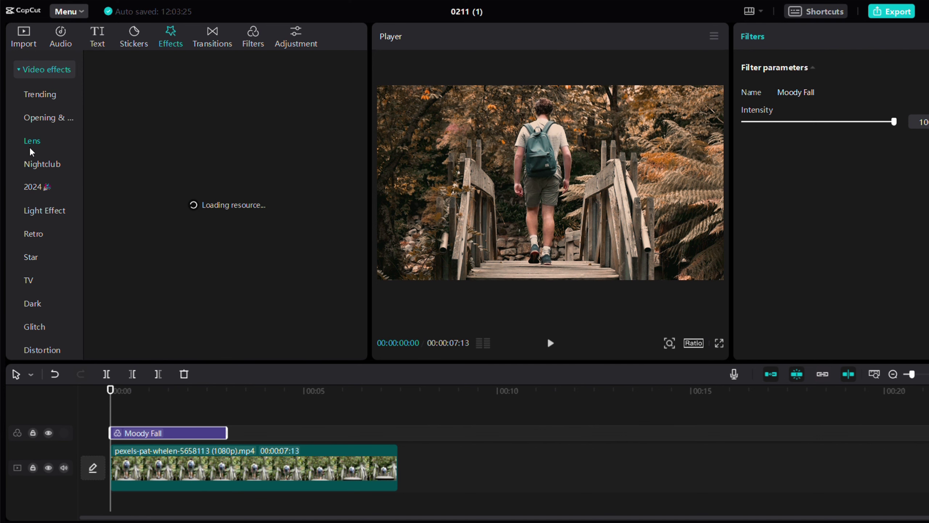
pyautogui.scroll(-5, 204, 266)
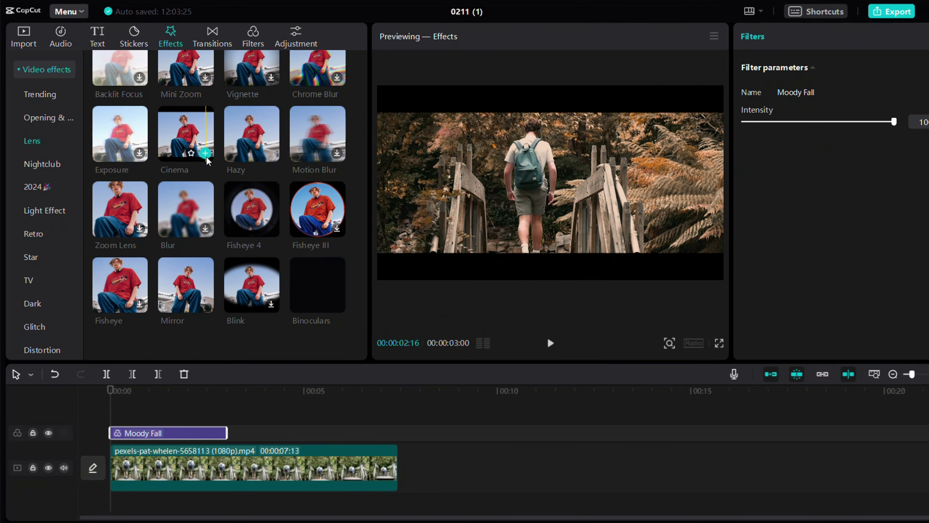
pyautogui.click(206, 156)
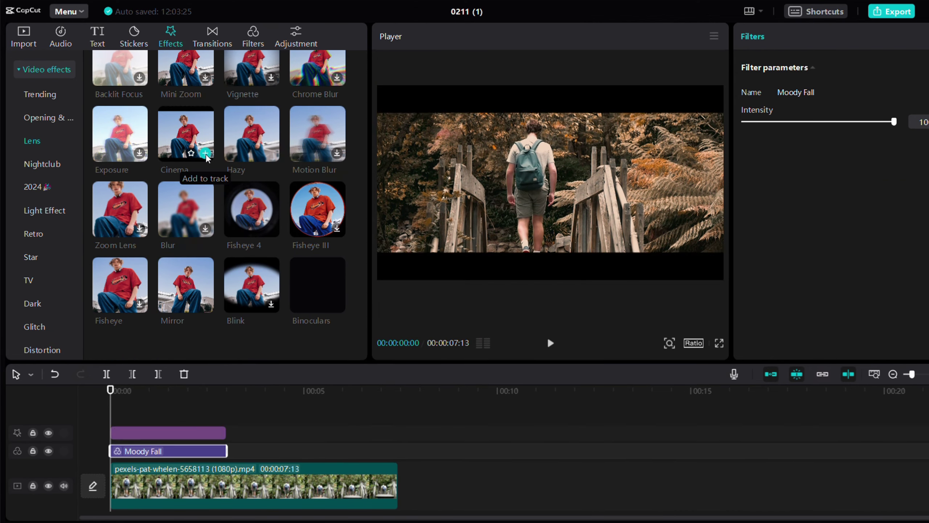
# Play back the result and trim the bridge clip to end at 3 seconds
pyautogui.click(81, 388)
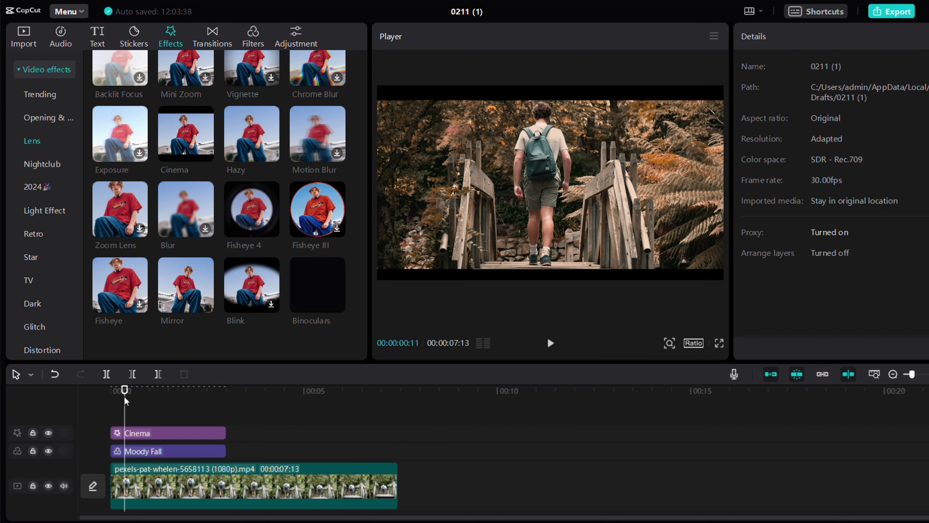
pyautogui.press('space')
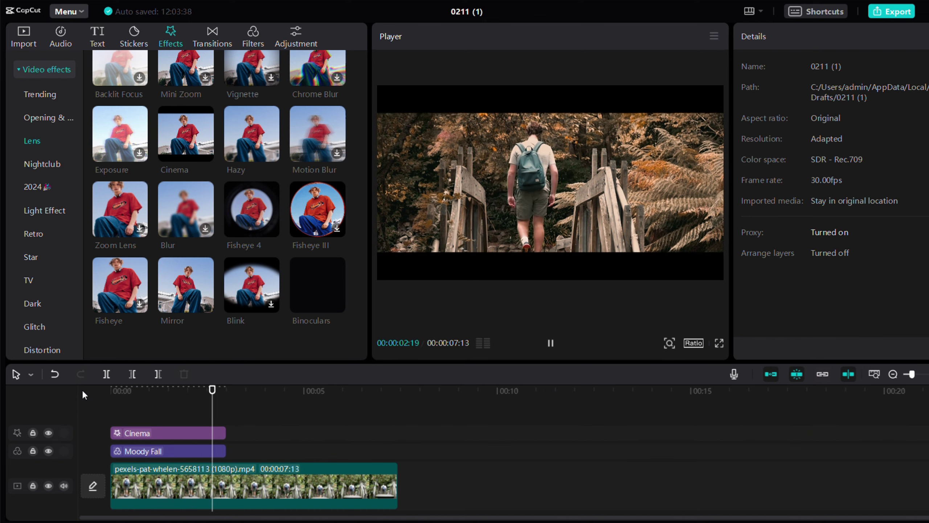
pyautogui.press('space')
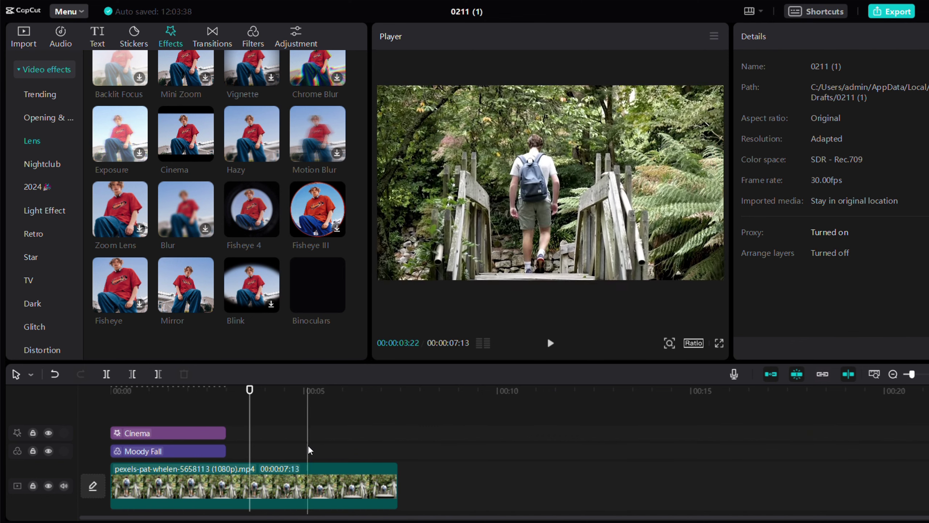
pyautogui.moveTo(396, 487); pyautogui.dragTo(224, 494)
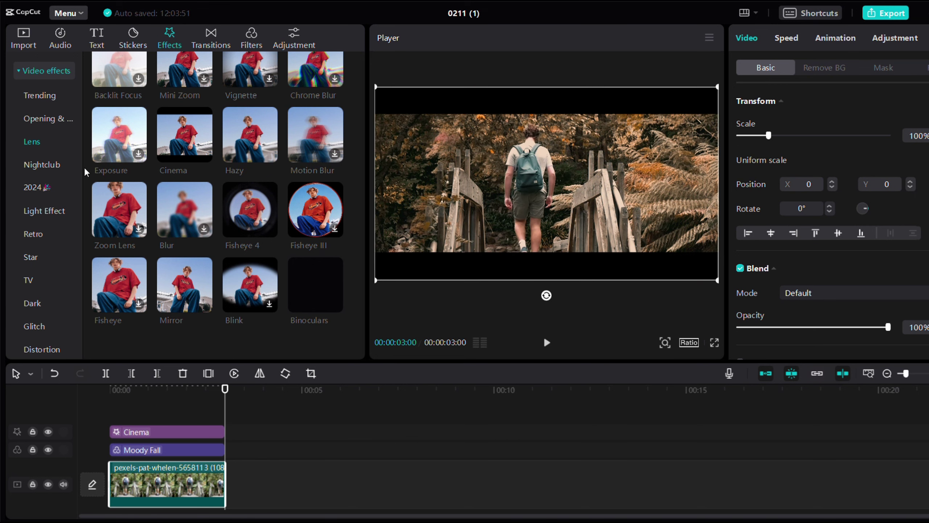
# Add a second copy of the bridge clip and apply the Las Vegas Scenery filter to it
pyautogui.click(15, 45)
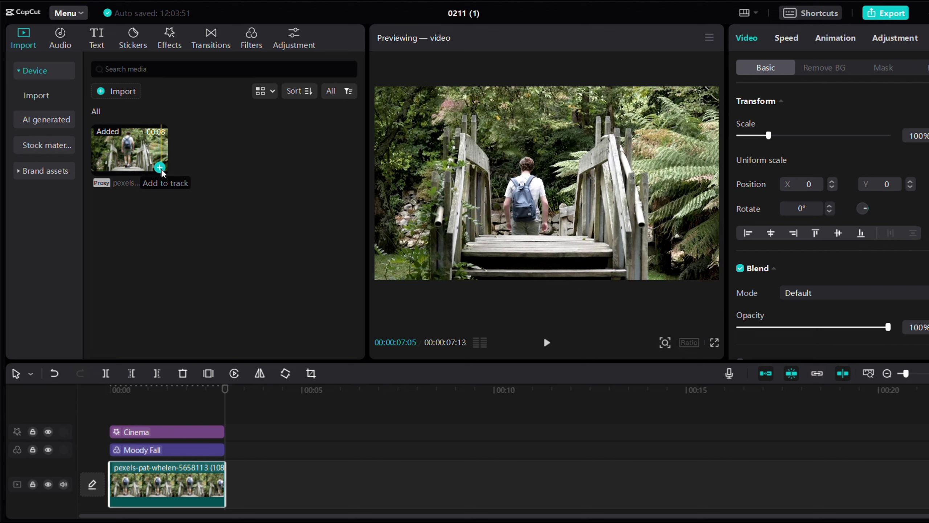
pyautogui.click(159, 167)
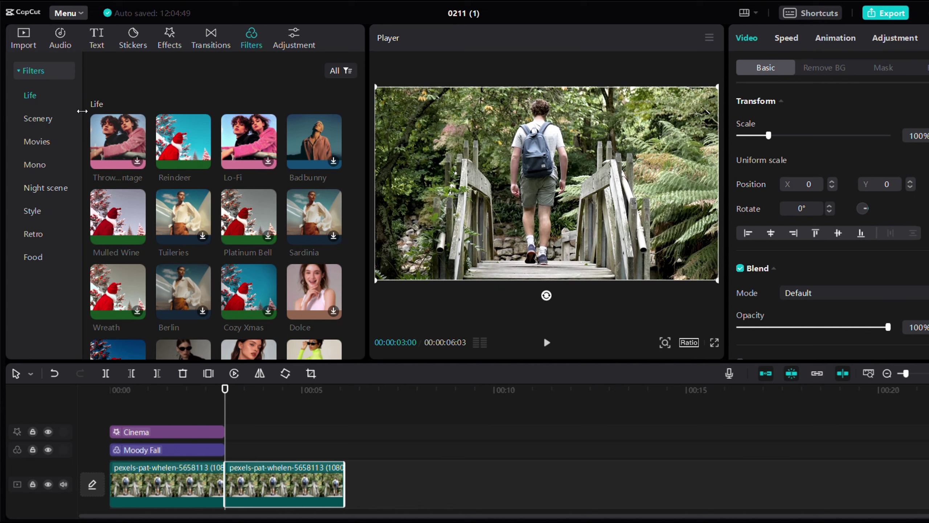
pyautogui.click(37, 121)
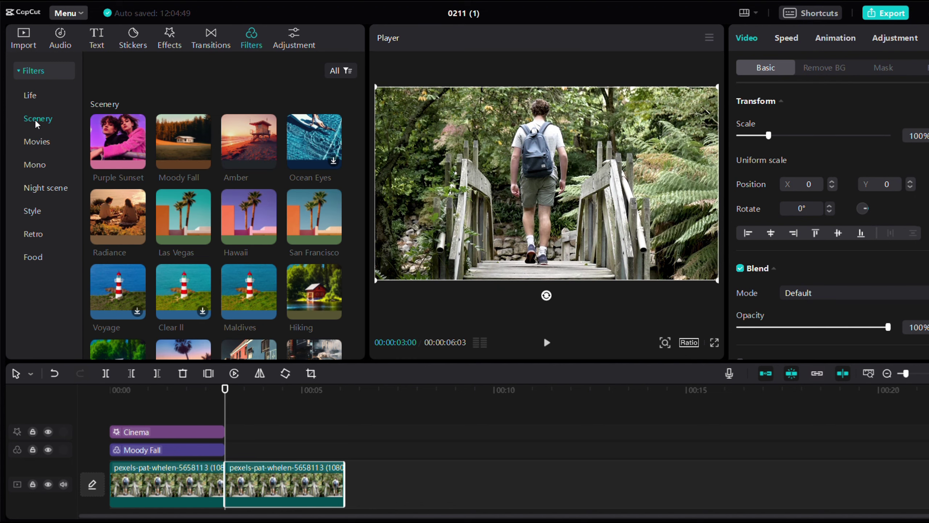
pyautogui.click(185, 238)
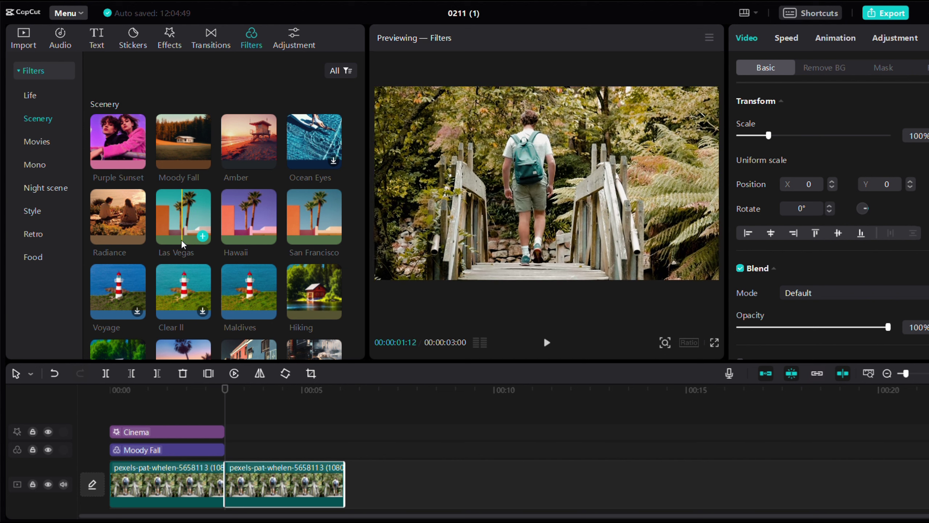
pyautogui.click(203, 239)
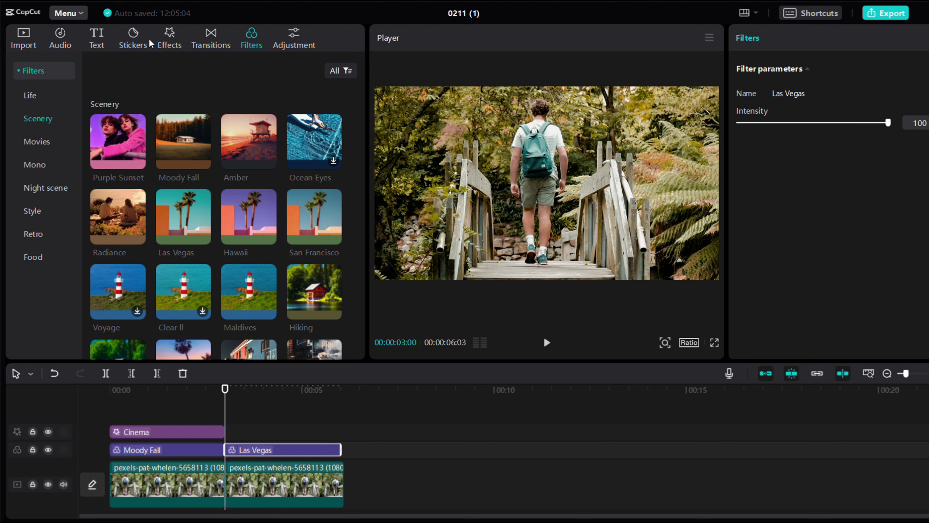
pyautogui.click(161, 41)
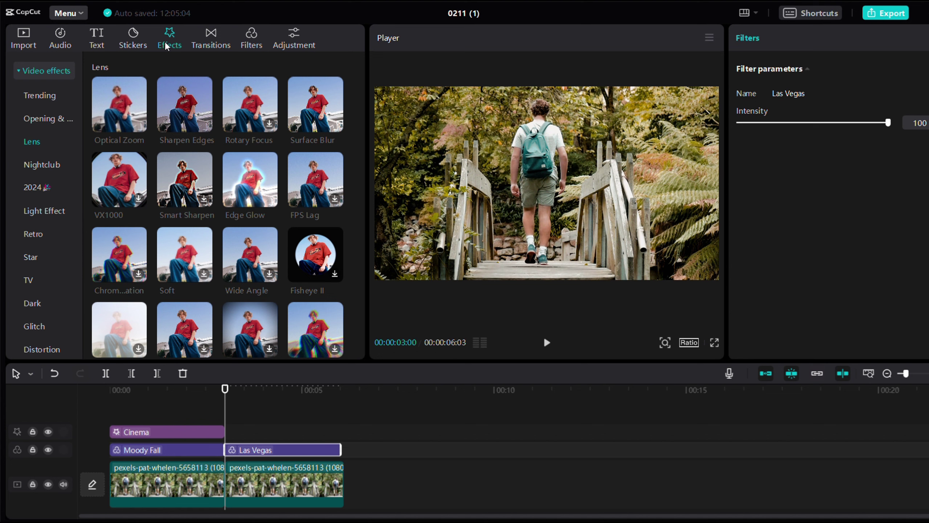
# Add the Hazy lens effect over the second bridge clip
pyautogui.click(44, 75)
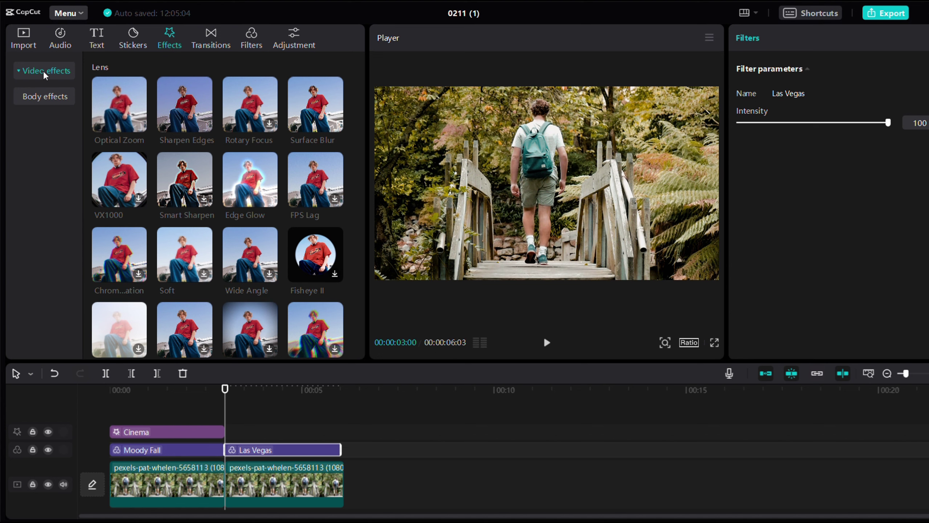
pyautogui.click(45, 72)
pyautogui.click(45, 71)
pyautogui.scroll(-3, 205, 279)
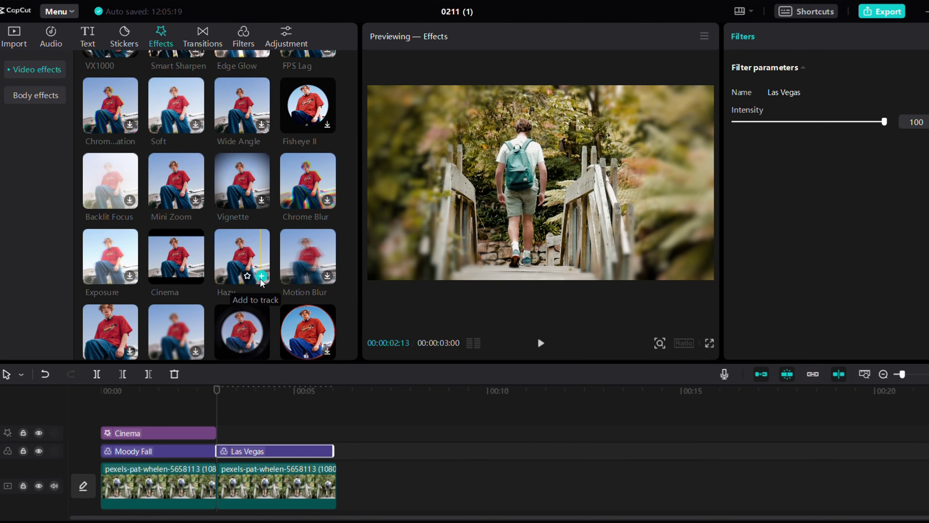
pyautogui.click(261, 277)
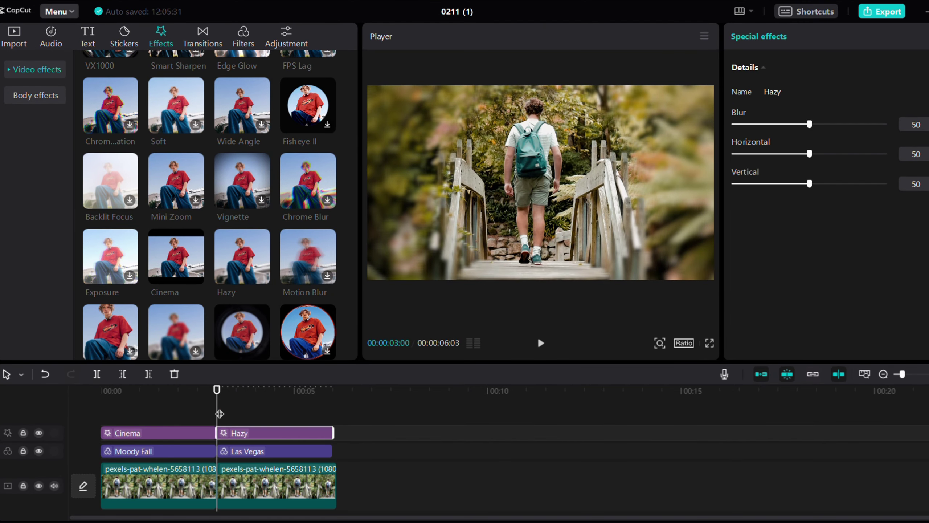
# Return the playhead to the start and play the video
pyautogui.click(136, 412)
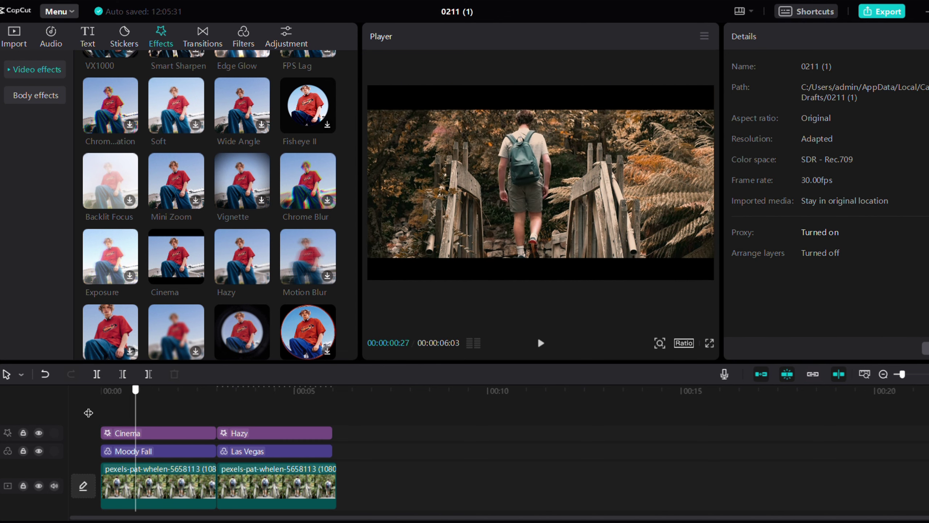
pyautogui.click(88, 413)
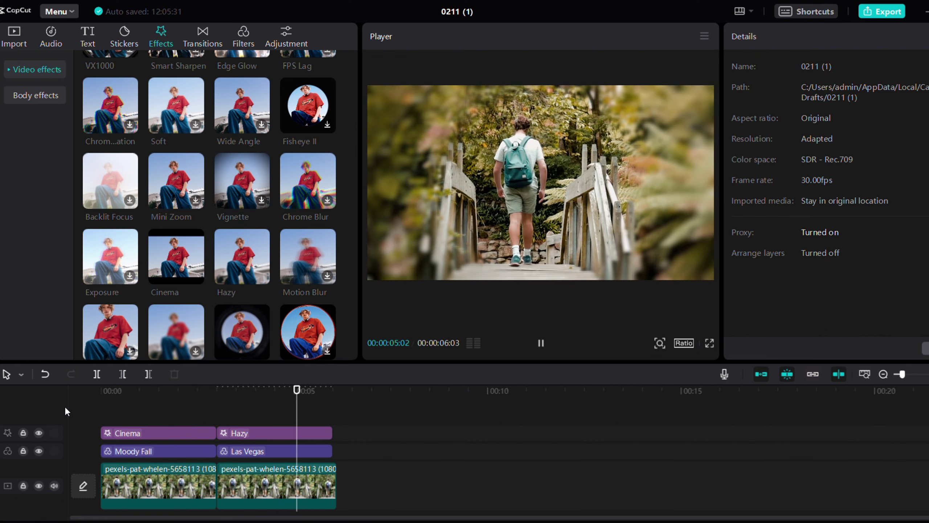
pyautogui.press('space')
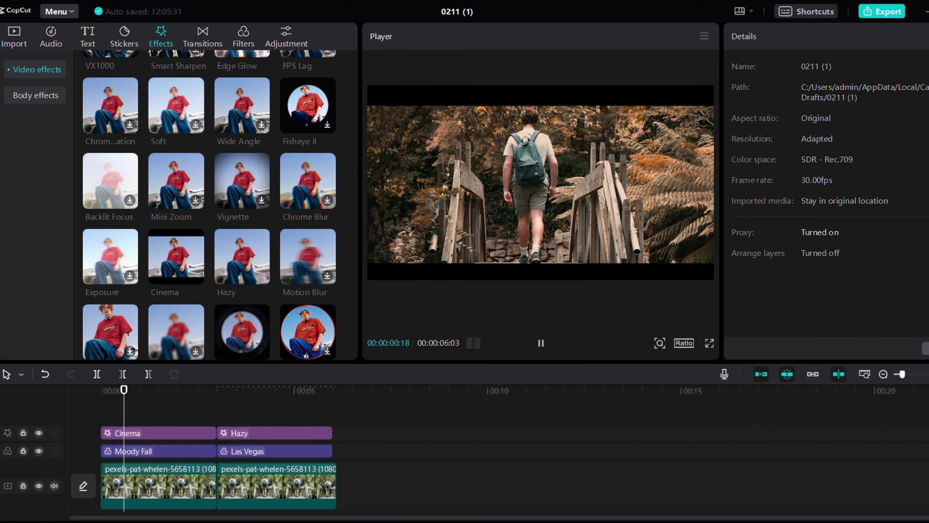
# Append a third bridge clip to the timeline end and trim it shorter
pyautogui.click(14, 34)
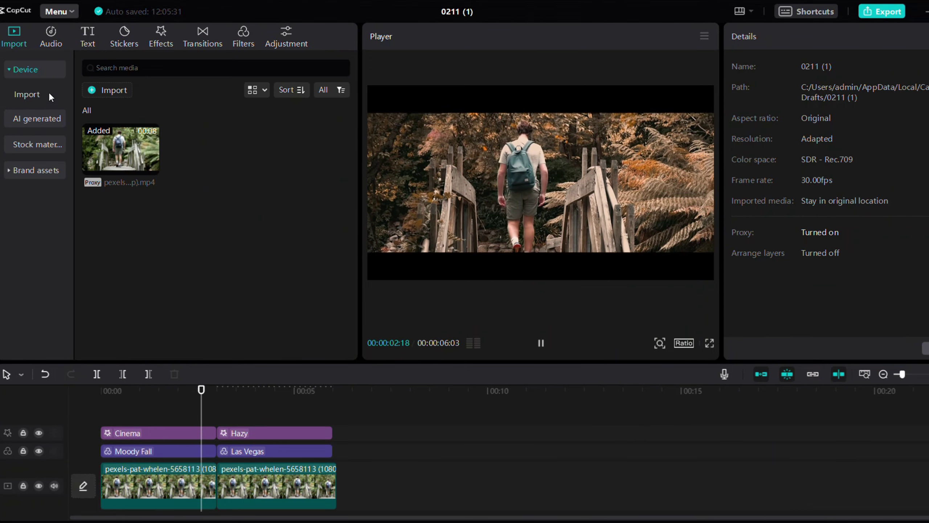
pyautogui.click(151, 164)
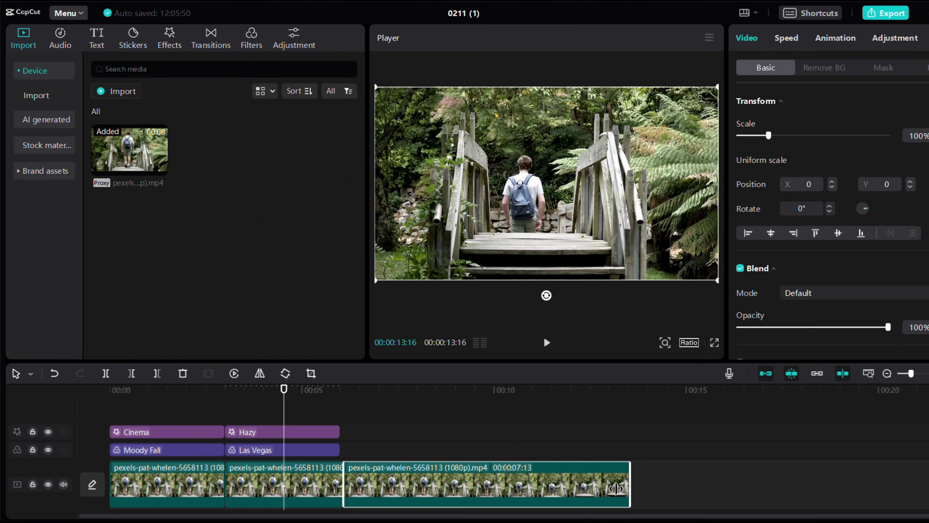
pyautogui.moveTo(622, 489); pyautogui.dragTo(440, 495)
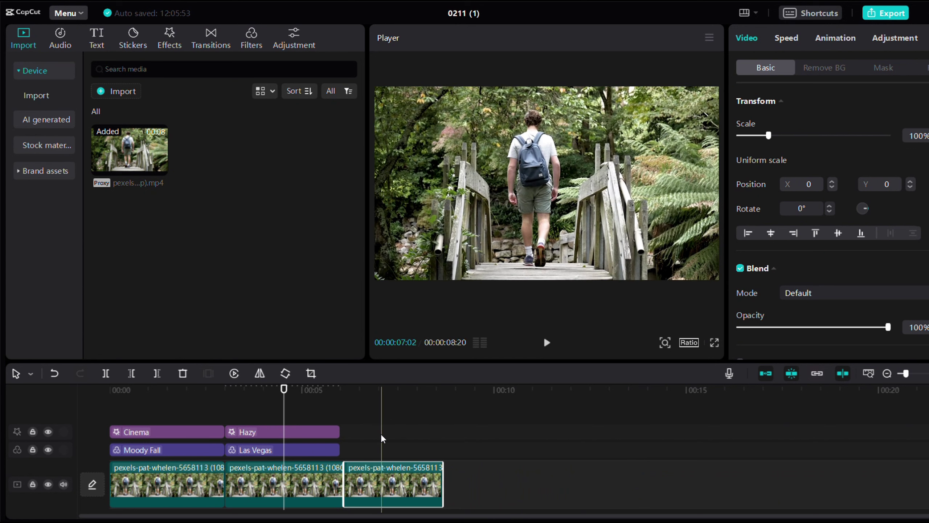
pyautogui.click(381, 436)
# Apply the Radiance filter and align it under the third clip
pyautogui.click(250, 45)
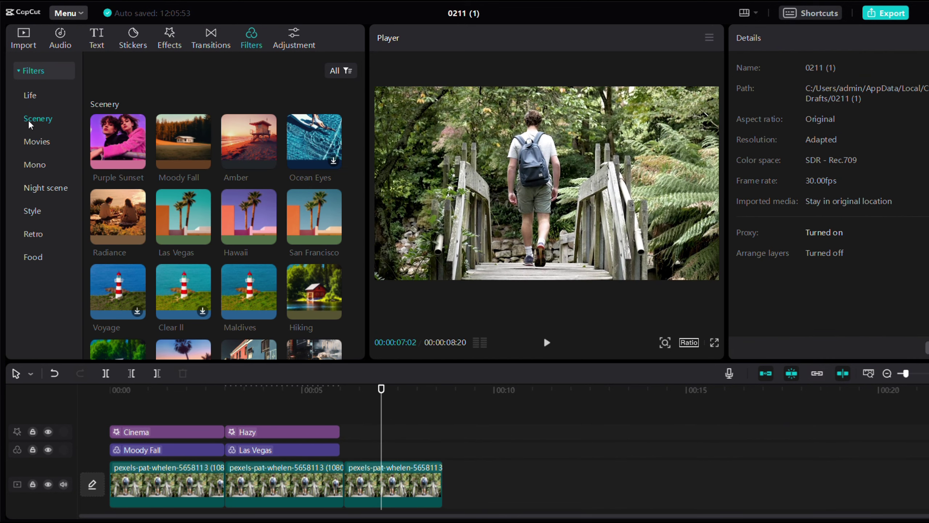
pyautogui.click(137, 236)
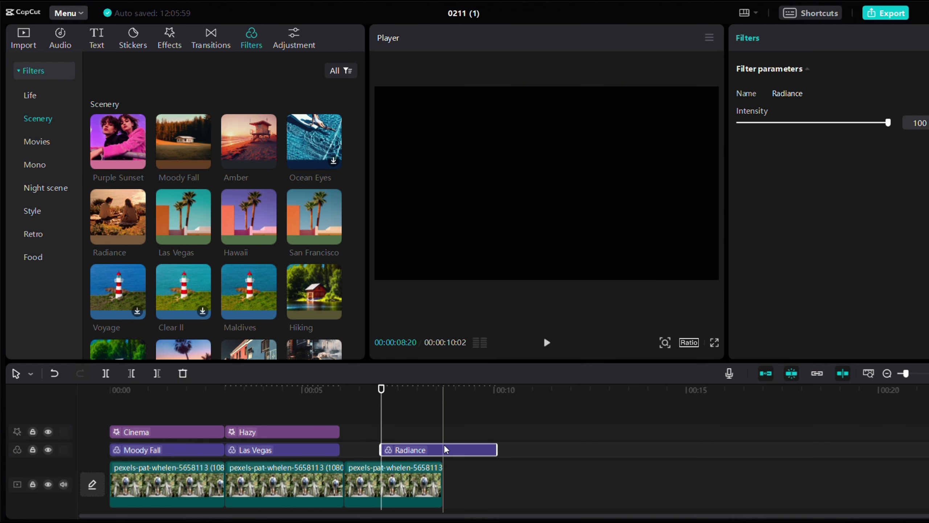
pyautogui.moveTo(446, 449); pyautogui.dragTo(406, 451)
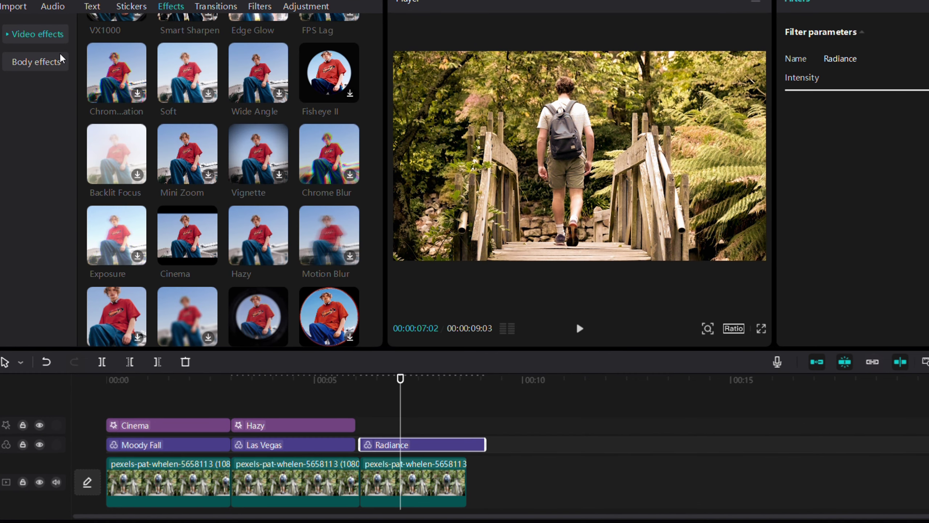
pyautogui.click(19, 34)
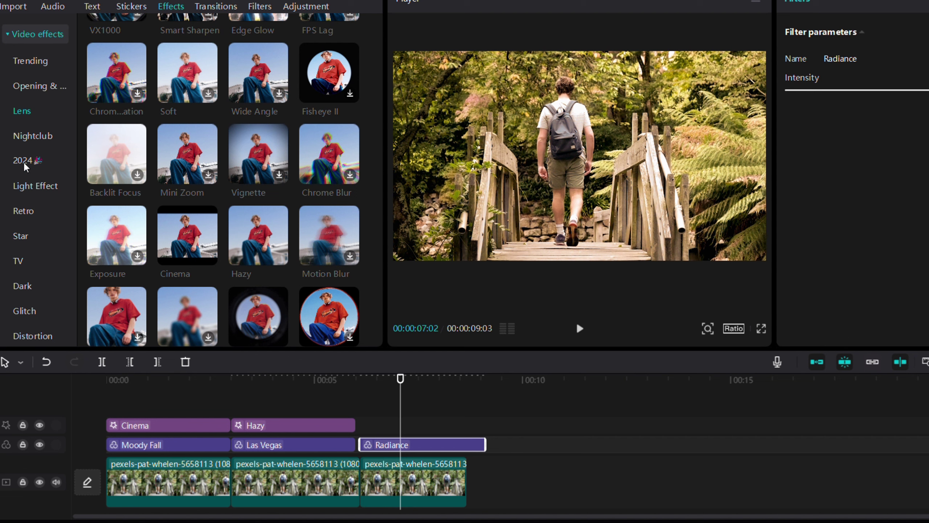
# Add the Flash light effect and line it up with the third clip
pyautogui.click(22, 187)
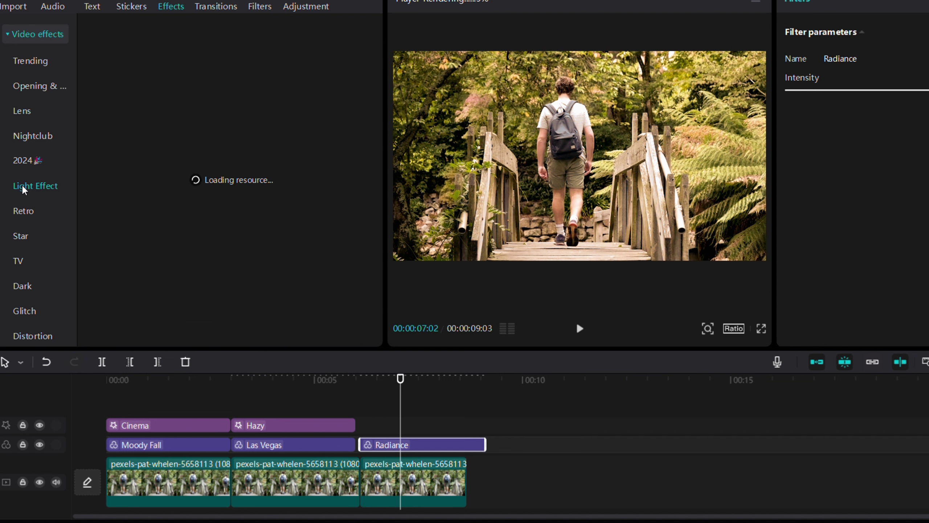
pyautogui.click(198, 91)
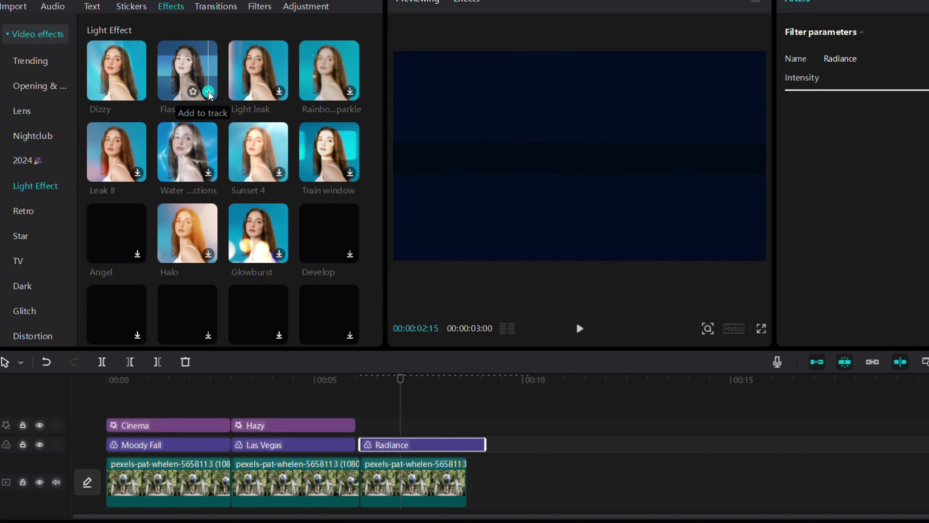
pyautogui.click(208, 92)
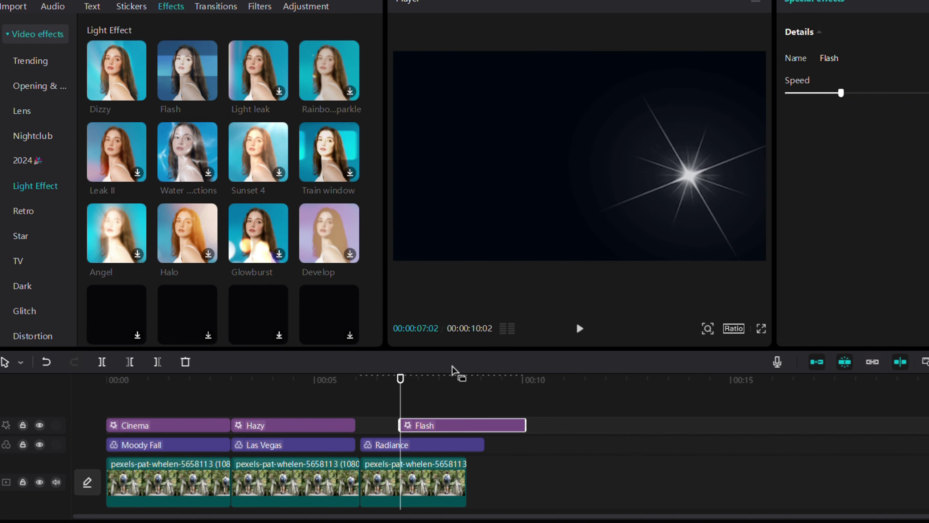
pyautogui.moveTo(451, 423); pyautogui.dragTo(412, 424)
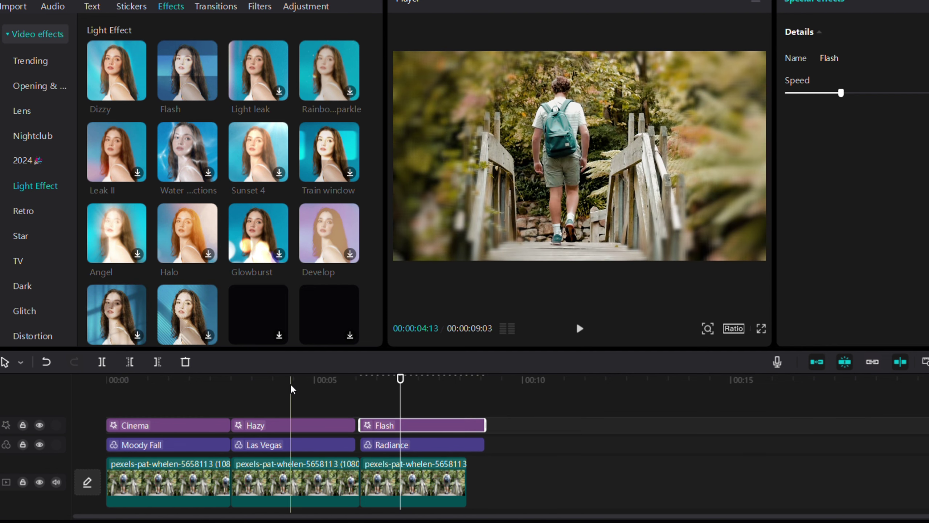
# Rewind to the start and play the finished three-clip video
pyautogui.moveTo(291, 384); pyautogui.dragTo(107, 392)
pyautogui.click(106, 397)
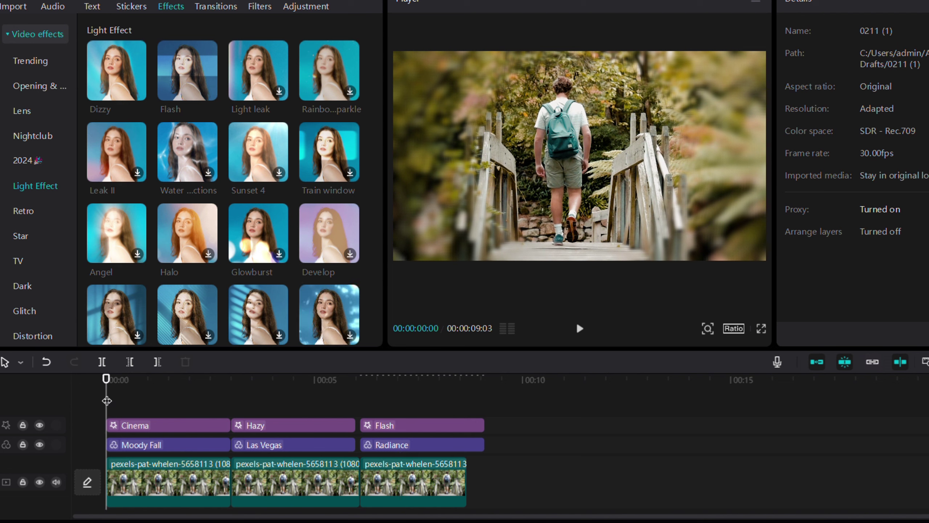
pyautogui.press('space')
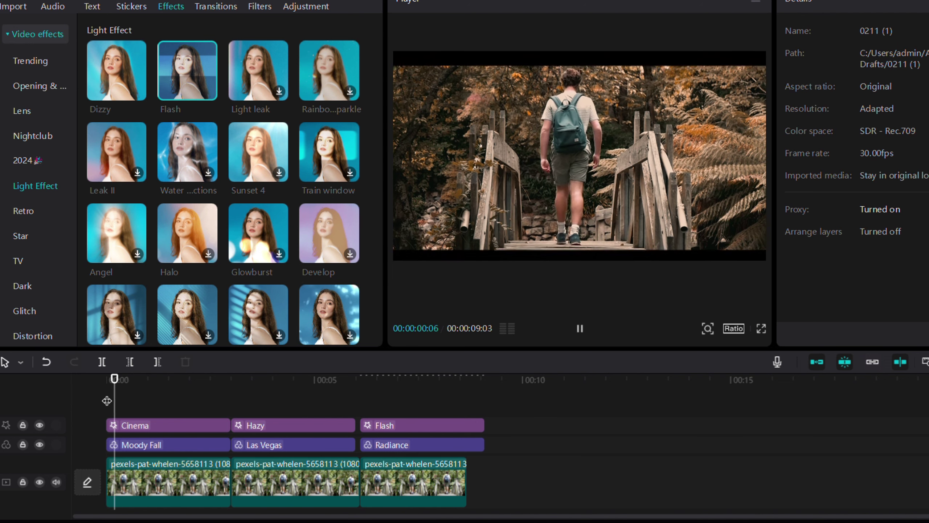